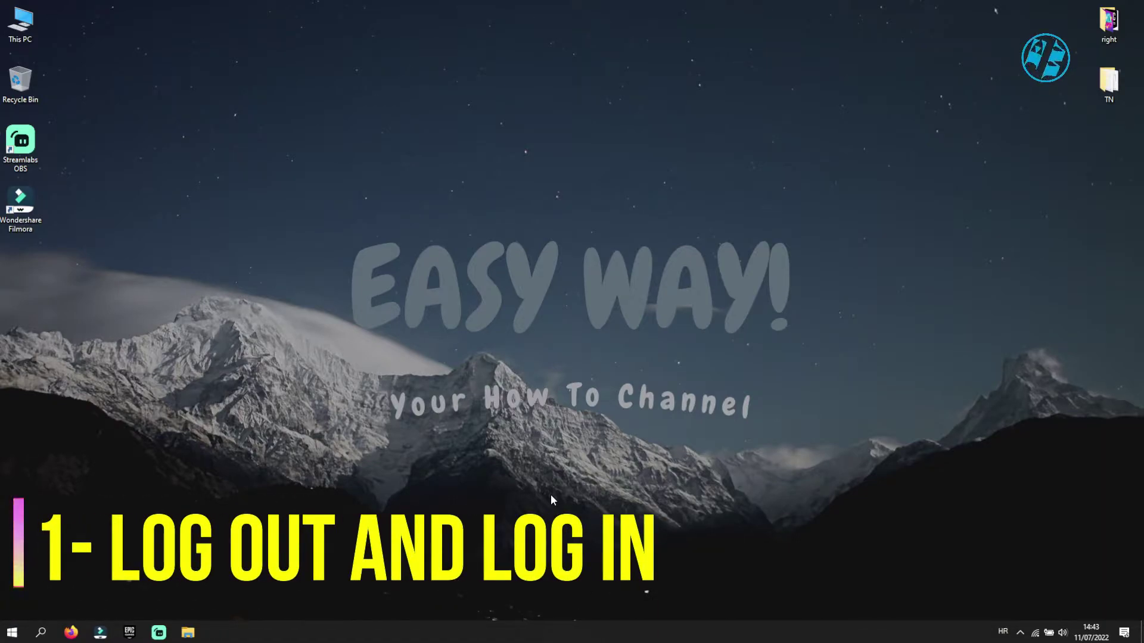
Step: Bring up the Epic Games Launcher from the taskbar and sign out of the Epic account
left_click(129, 633)
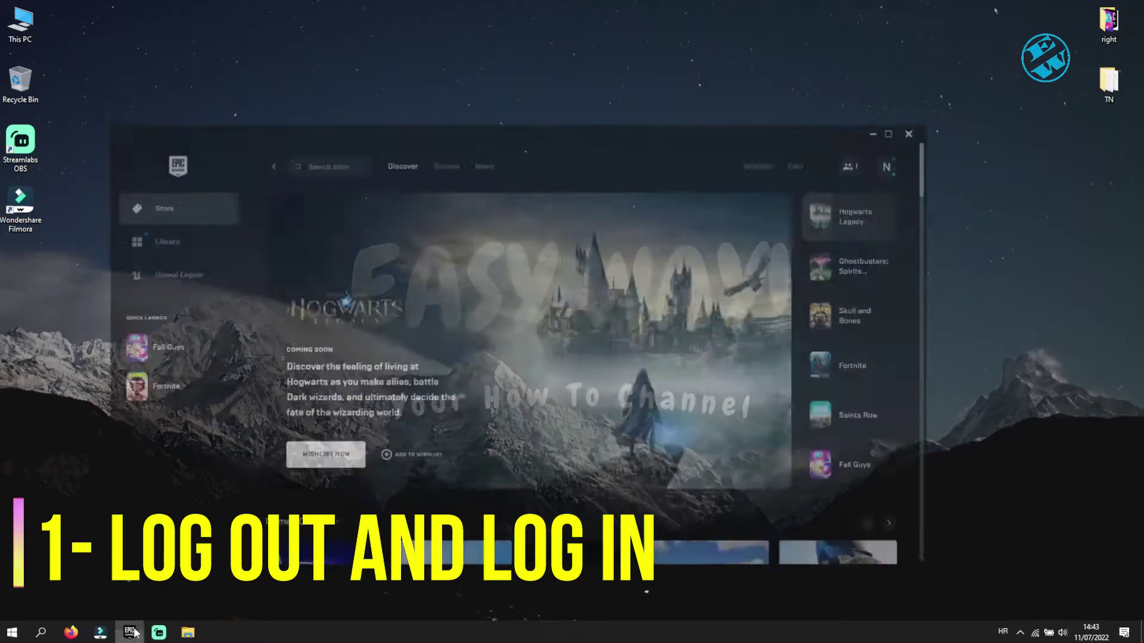
left_click(986, 107)
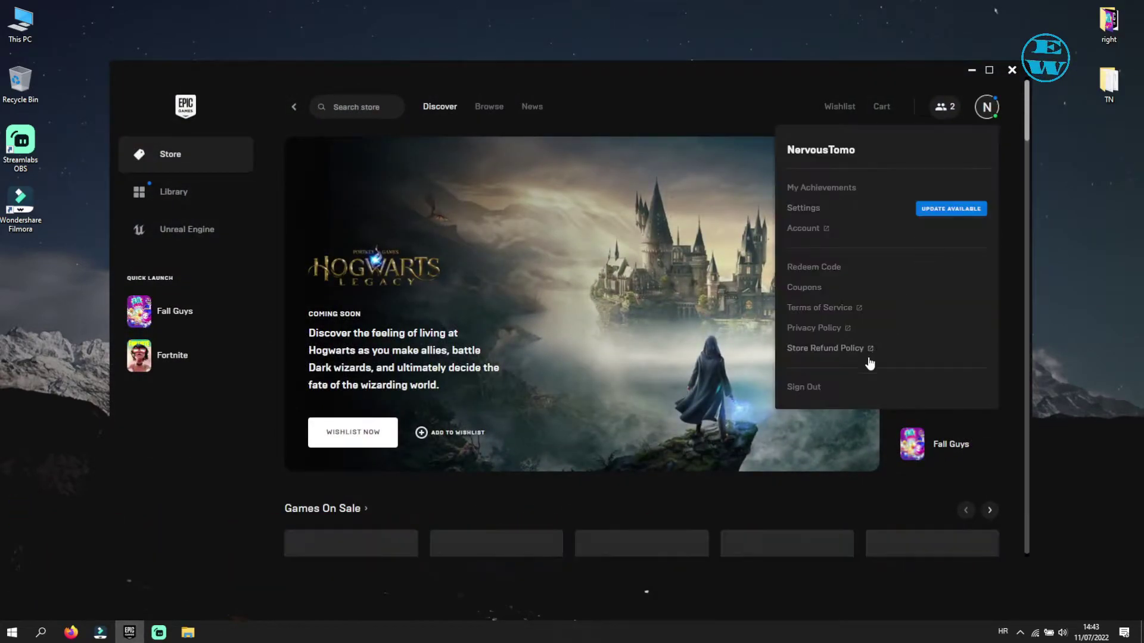
left_click(805, 387)
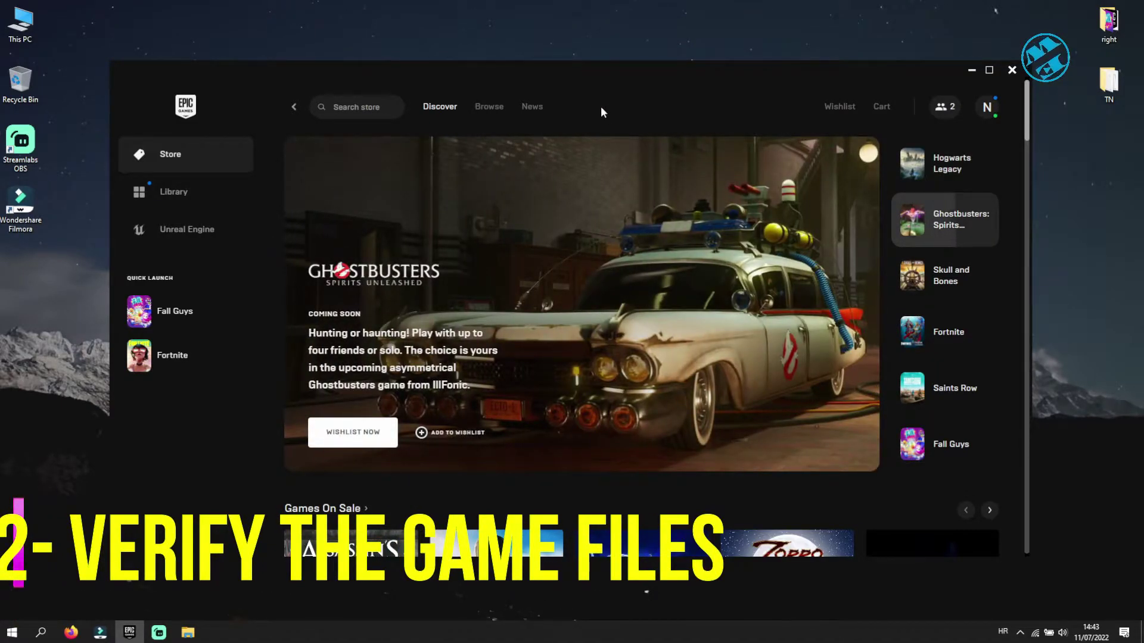
Step: Verify the Fall Guys game files from the Library, then minimize the launcher
left_click(157, 193)
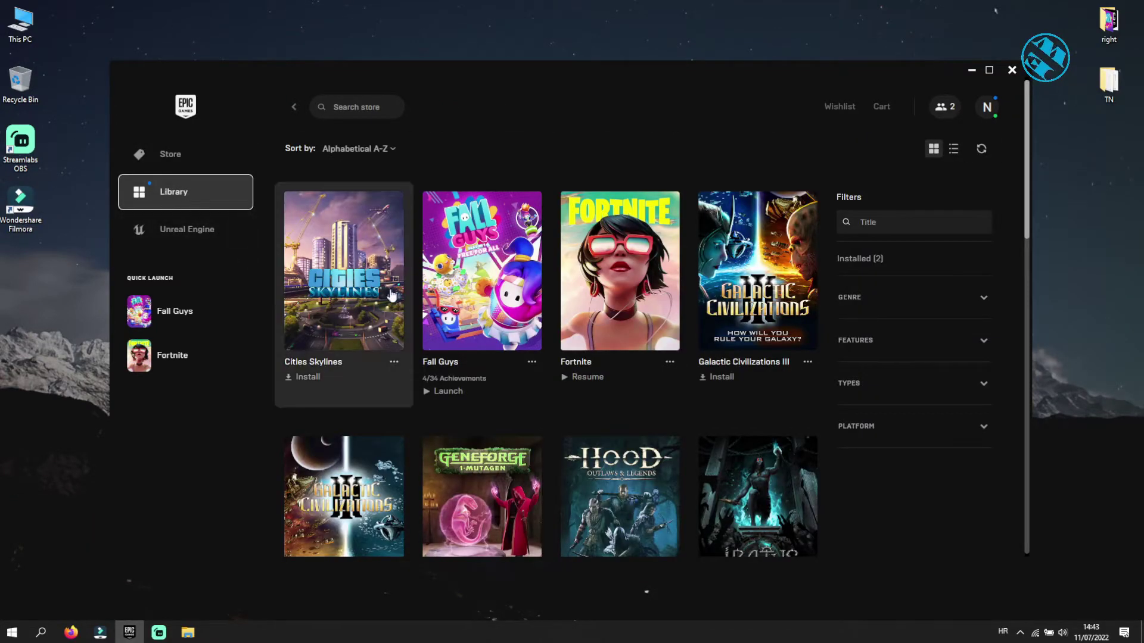
right_click(478, 261)
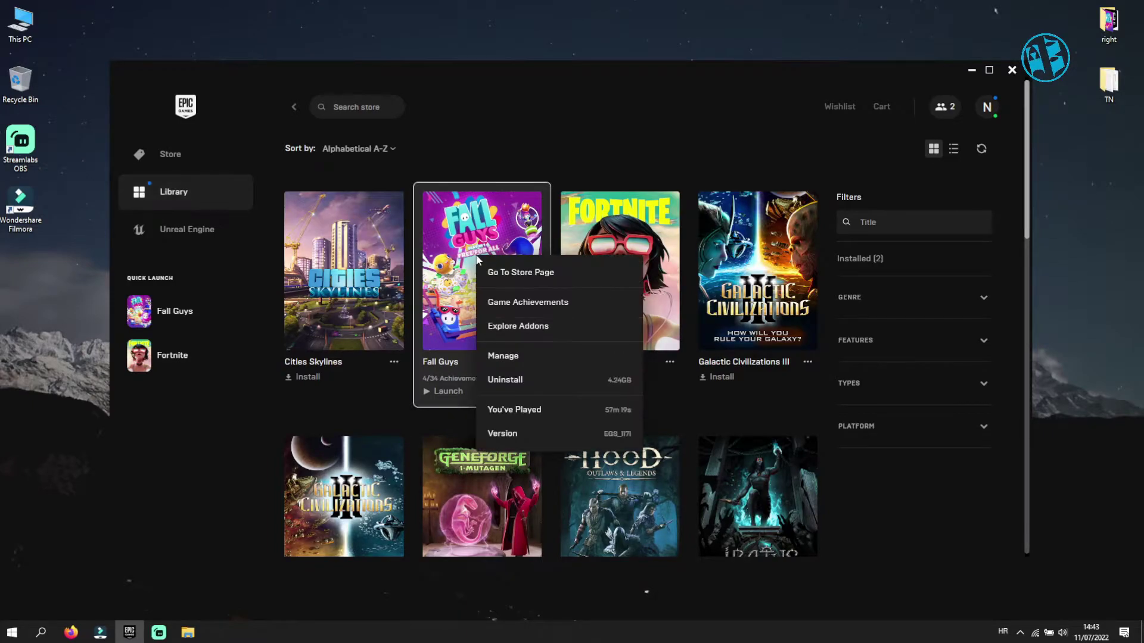
left_click(506, 357)
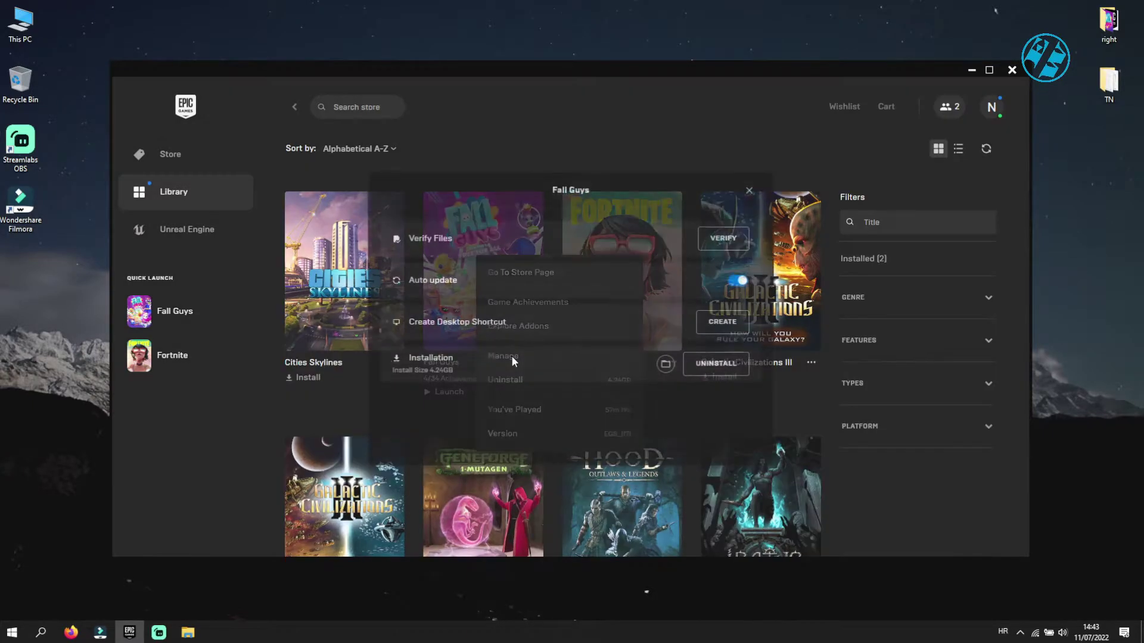
left_click(723, 237)
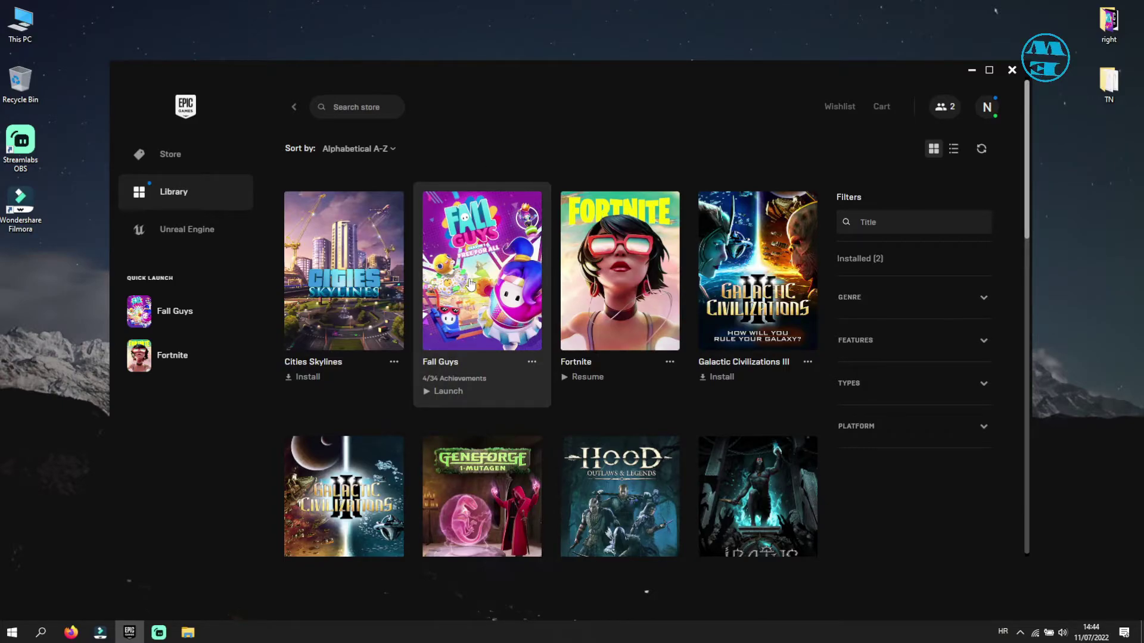
left_click(971, 70)
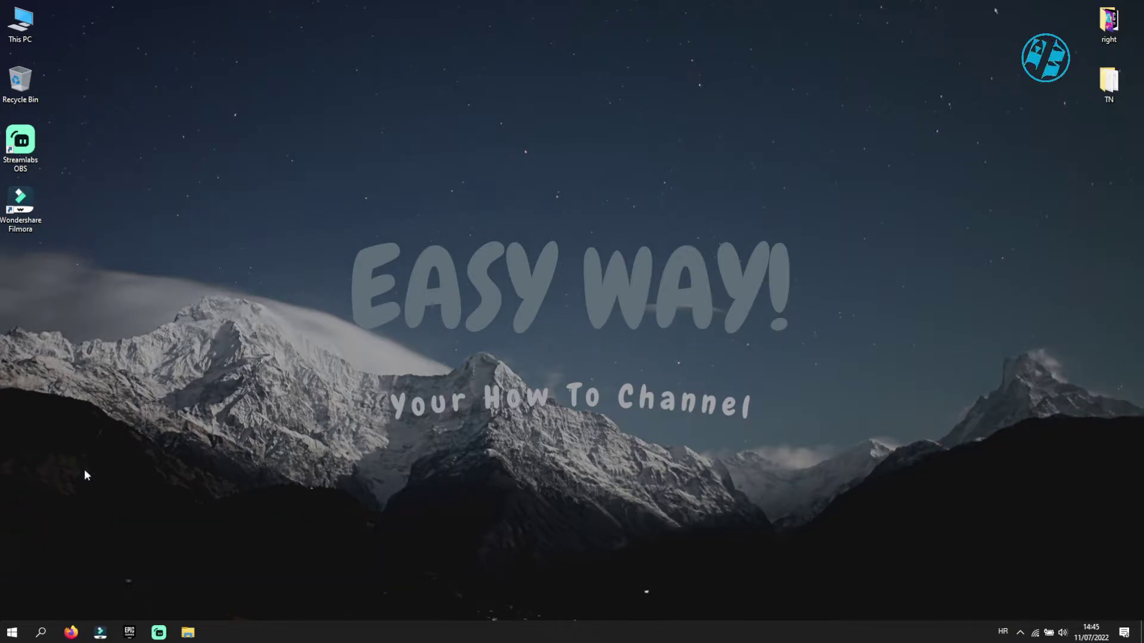
Step: Search 'comm' and run Command Prompt as administrator, approving the UAC prompt
right_click(12, 632)
left_click(33, 564)
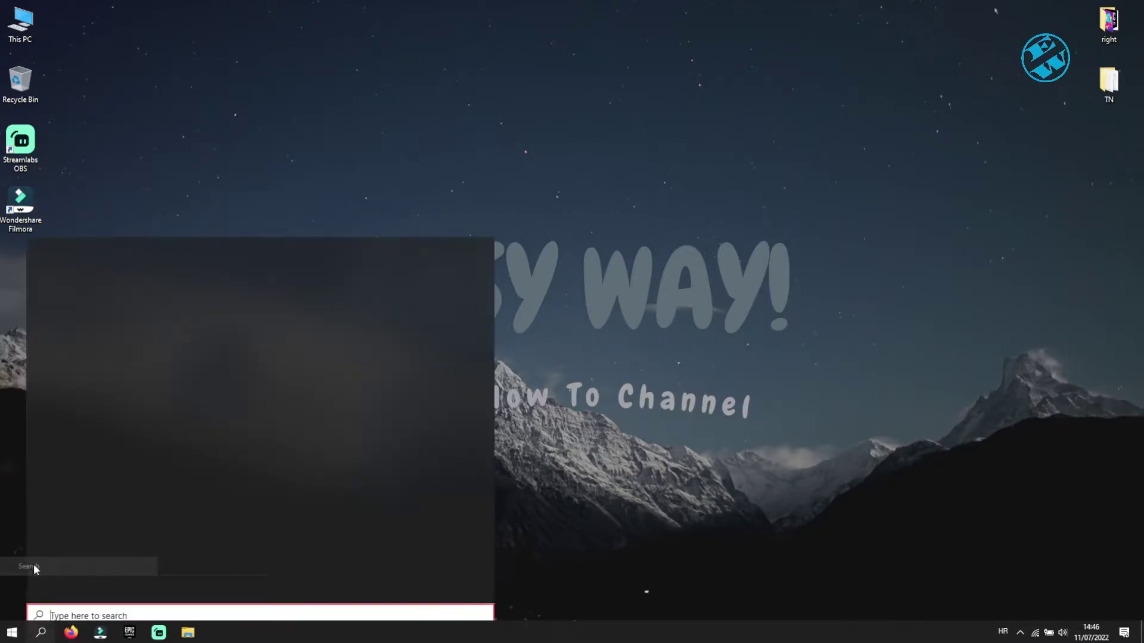
type("comm")
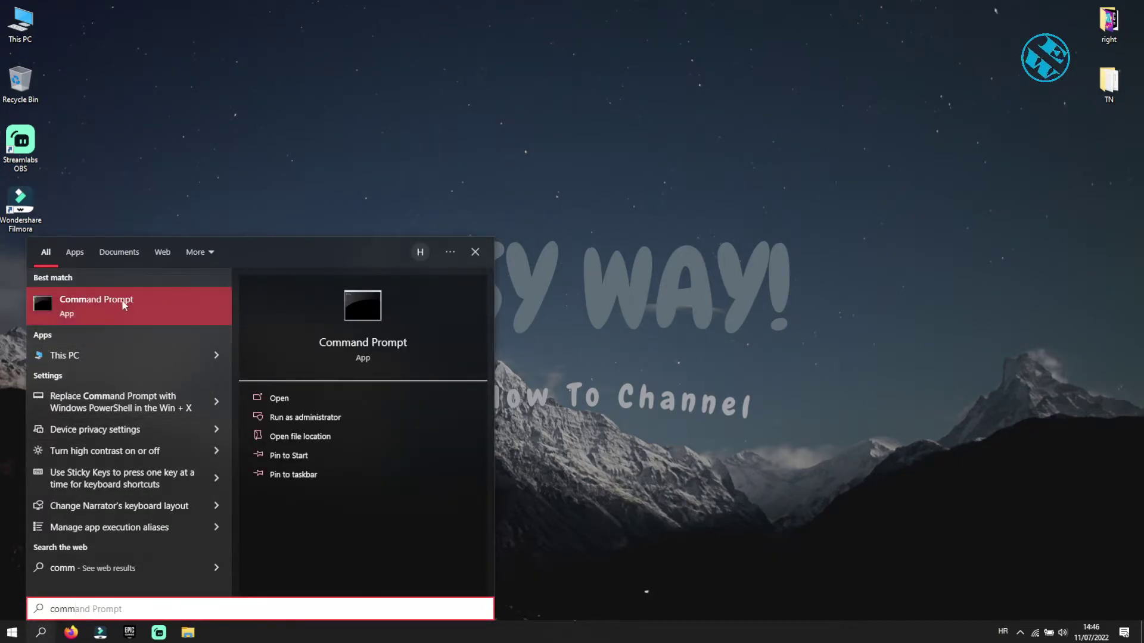
right_click(123, 305)
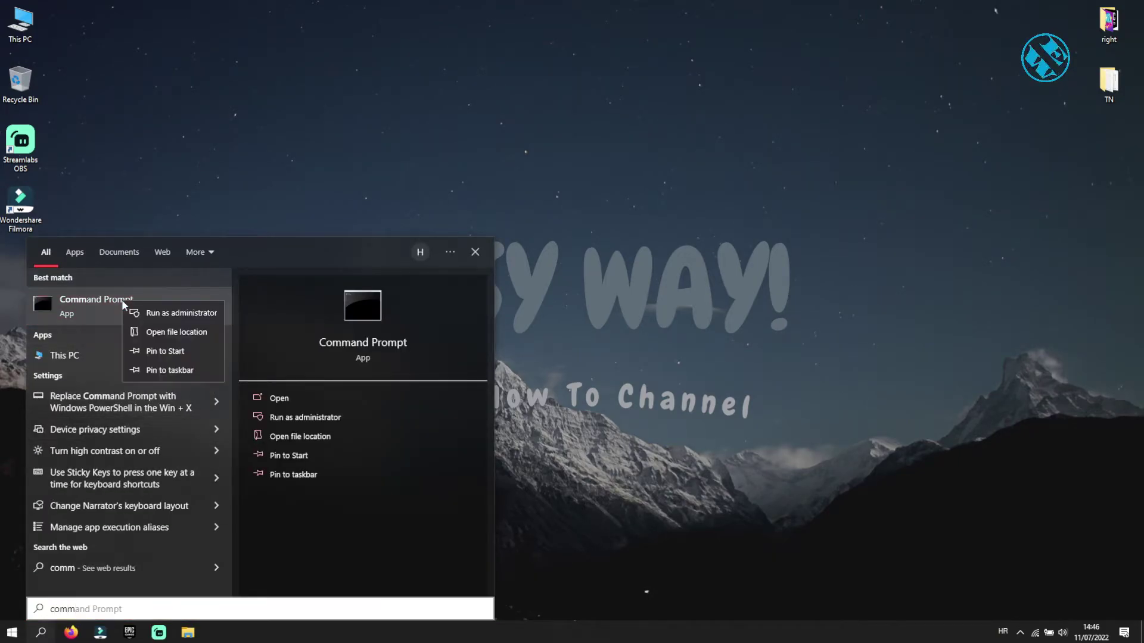
left_click(180, 313)
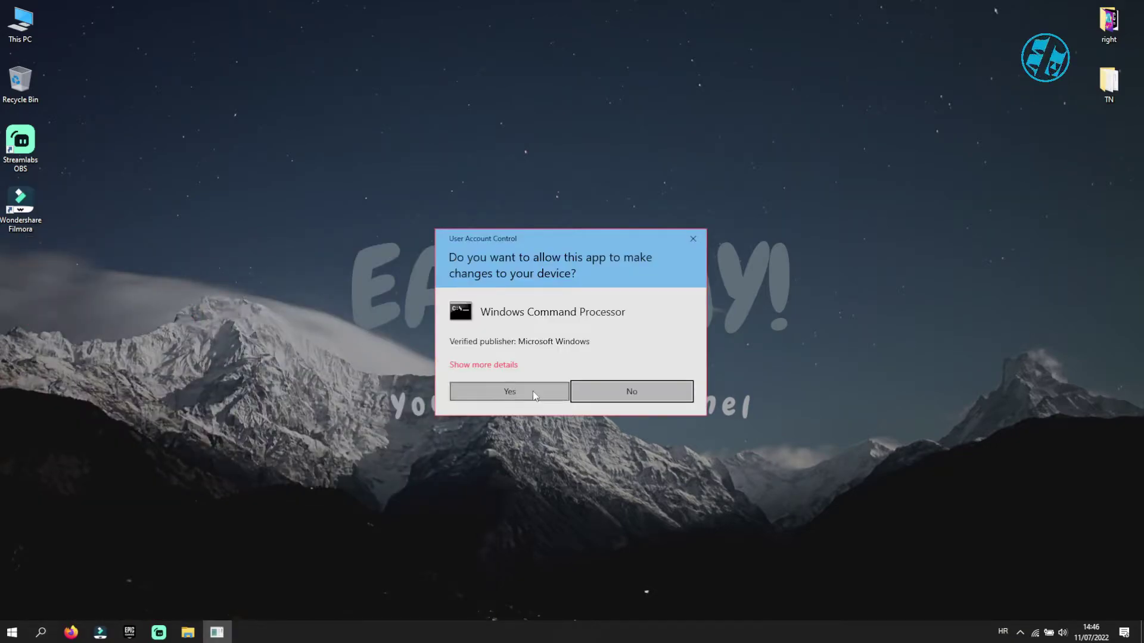
left_click(510, 394)
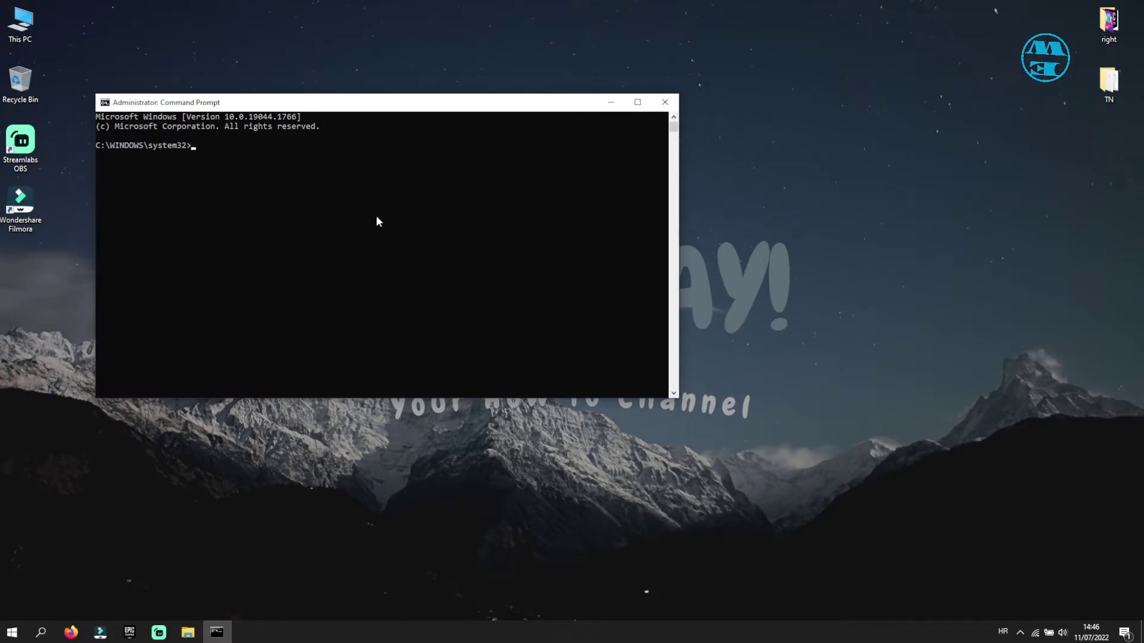
Step: Paste ipconfig/flushdns from clipboard history and run it to flush the DNS cache
key("super+v")
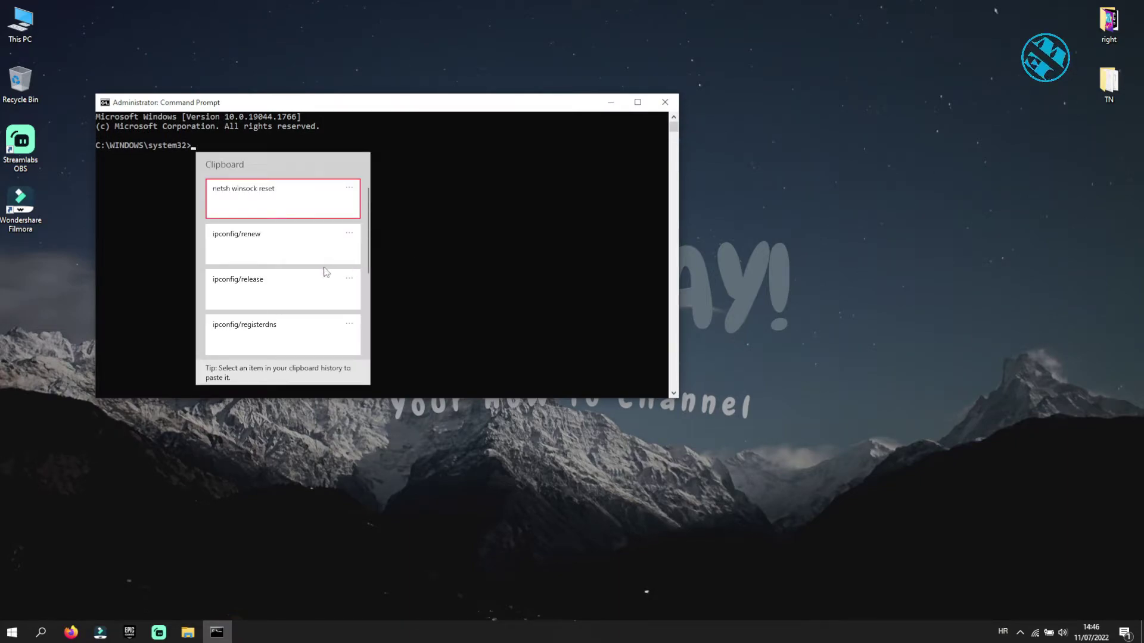
scroll(280, 322, "down", 1)
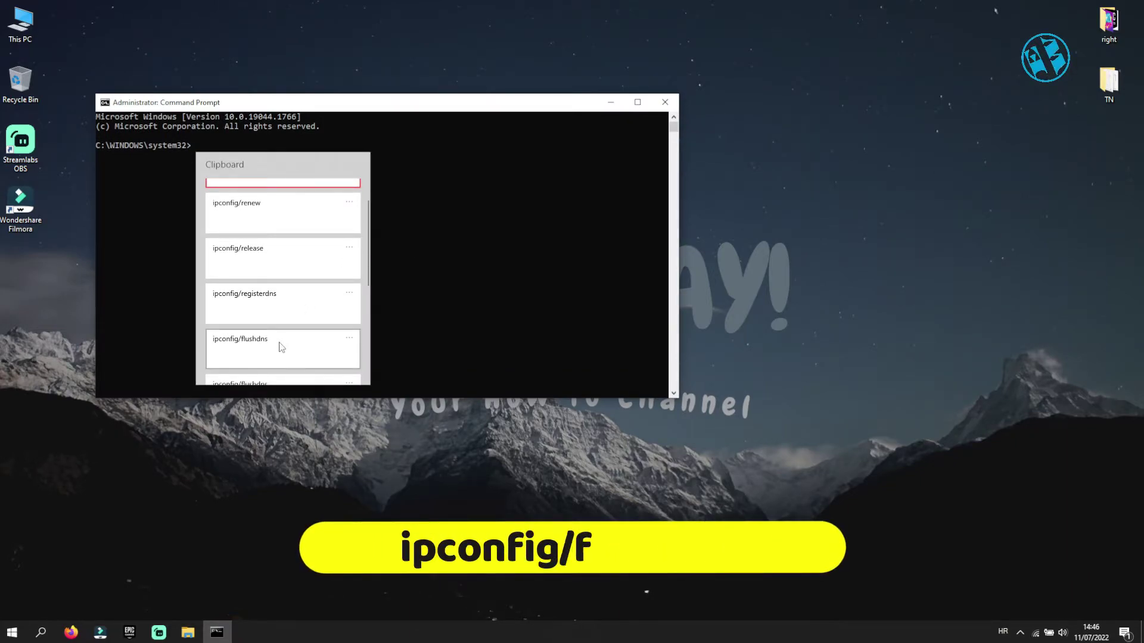
left_click(249, 344)
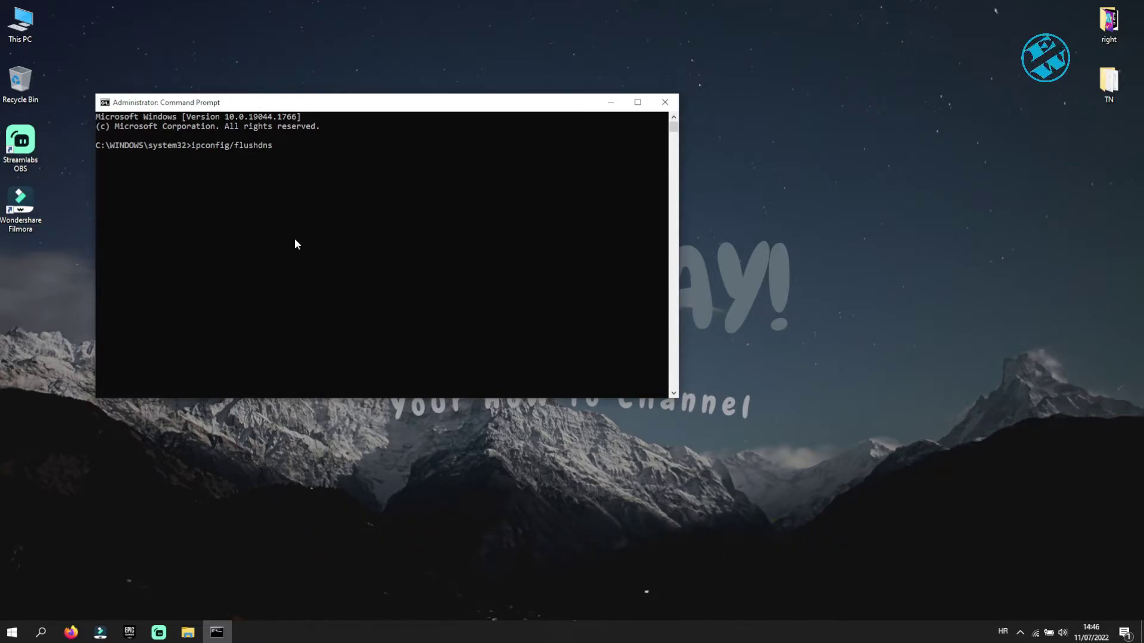
key("Return")
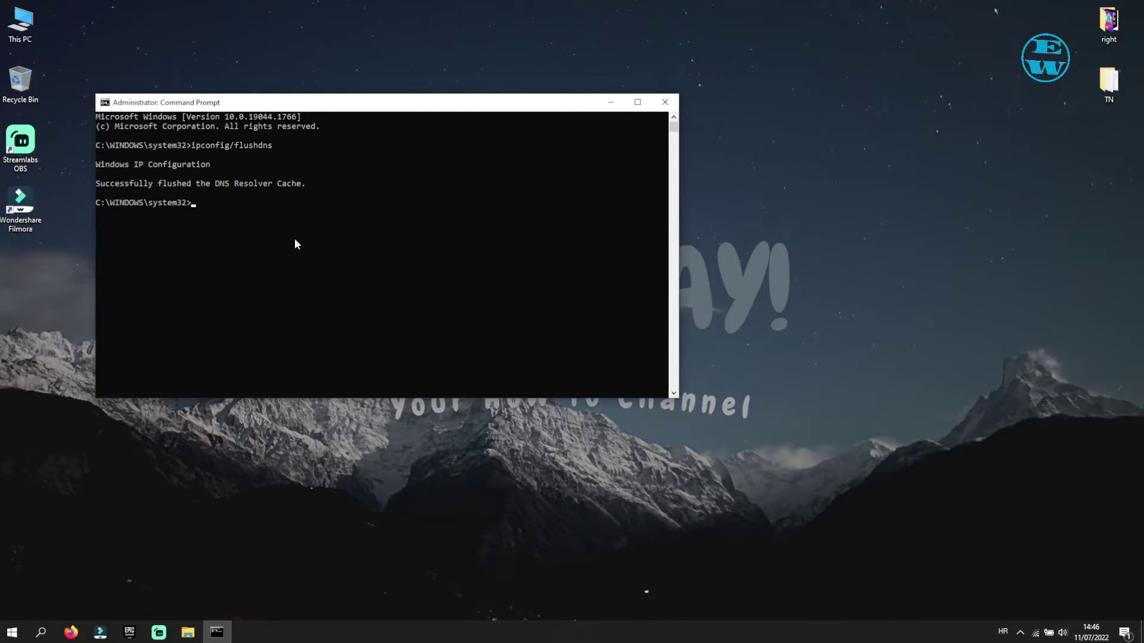
Step: Paste and run ipconfig/registerdns from clipboard history
key("super+v")
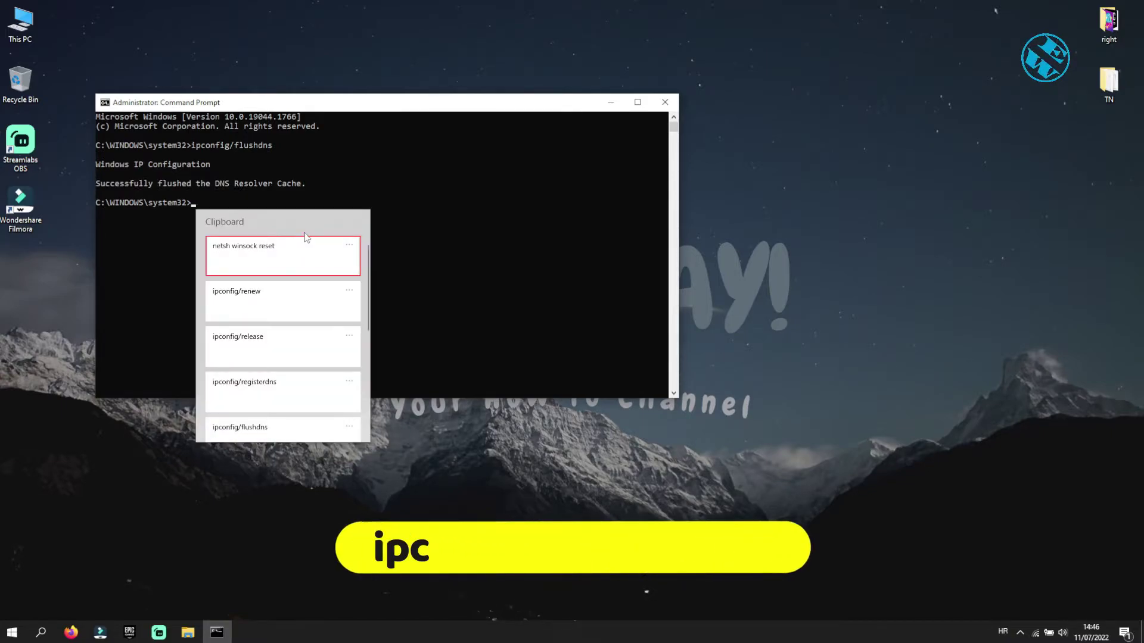
scroll(303, 280, "down", 1)
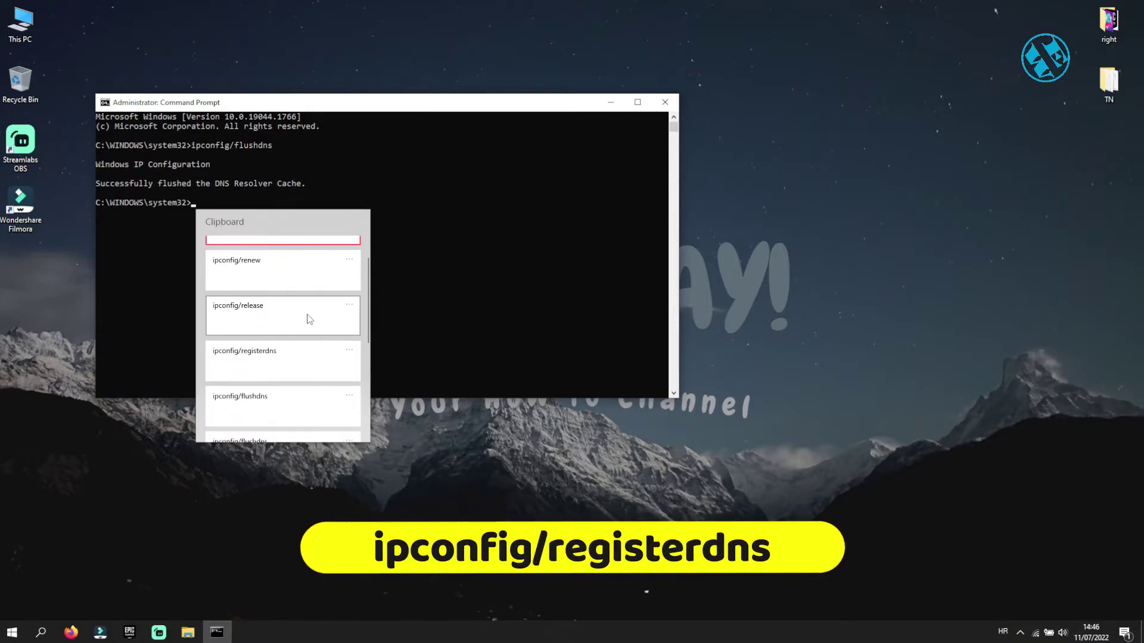
left_click(284, 365)
key("Return")
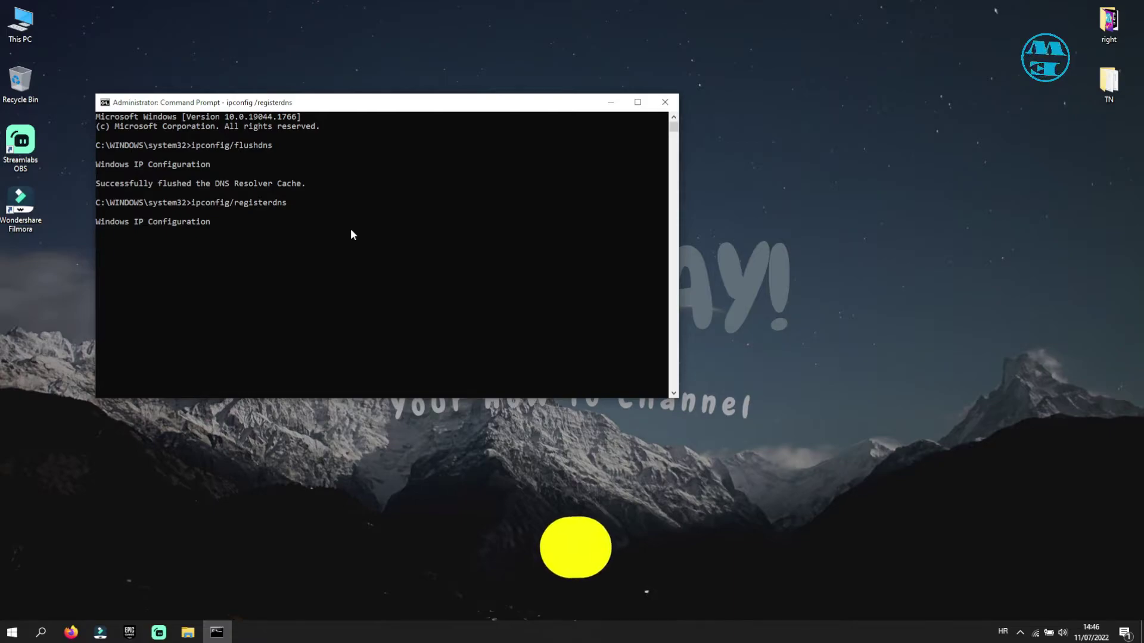
Step: Paste and run ipconfig/release to release the adapters' IP addresses
key("super+v")
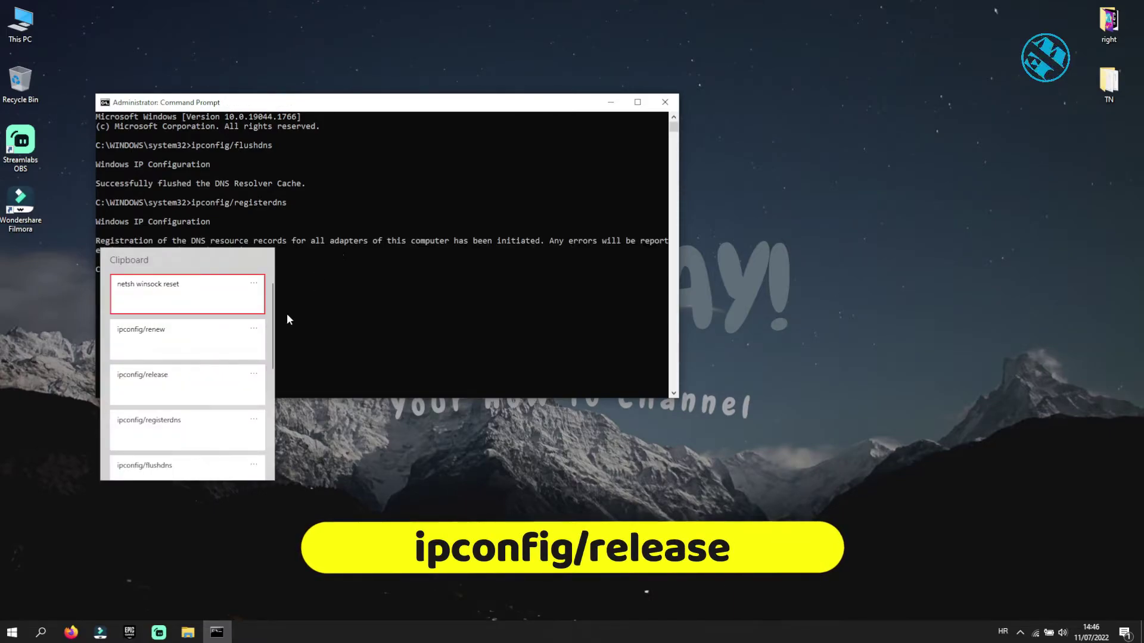
left_click(167, 385)
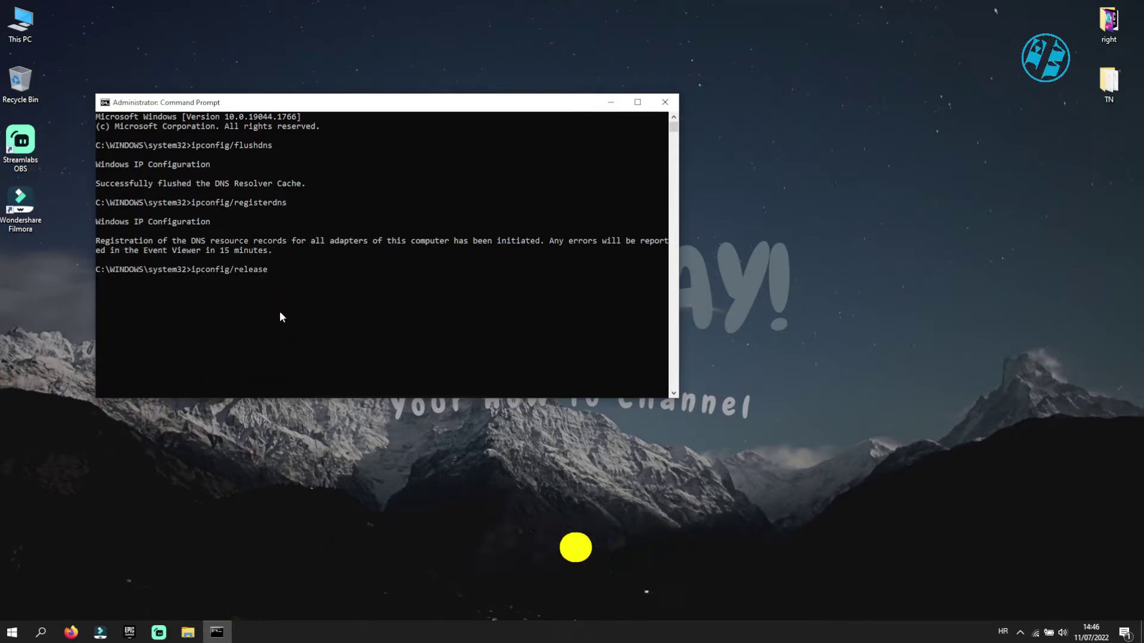
key("Return")
key("super+v")
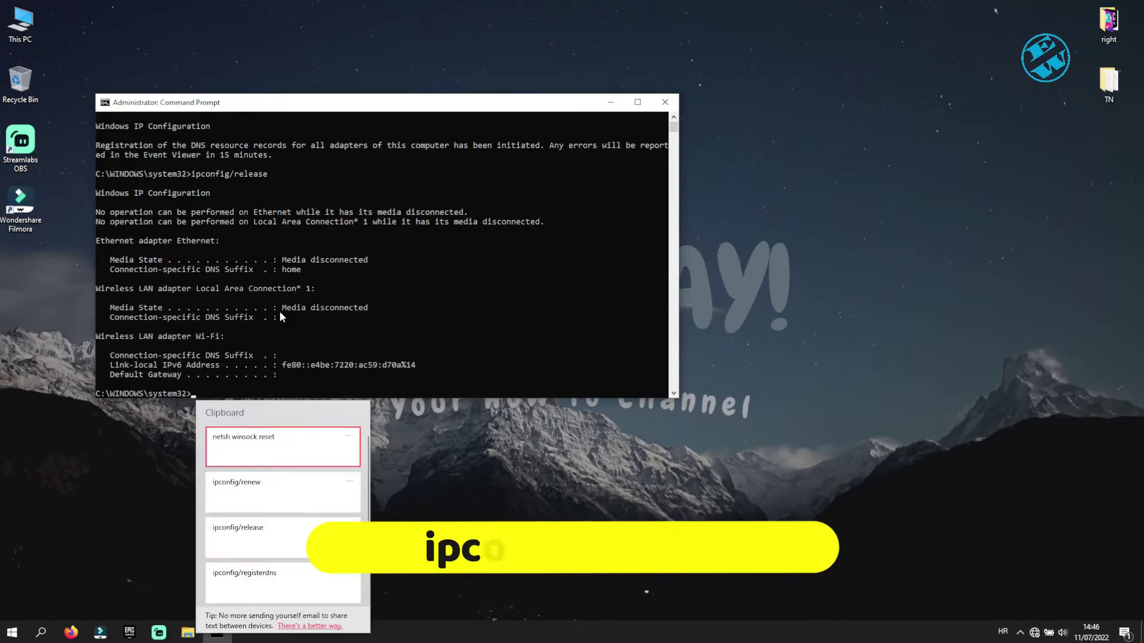
Step: Run ipconfig/renew and netsh winsock reset from clipboard history, then close Command Prompt
left_click(279, 496)
key("Return")
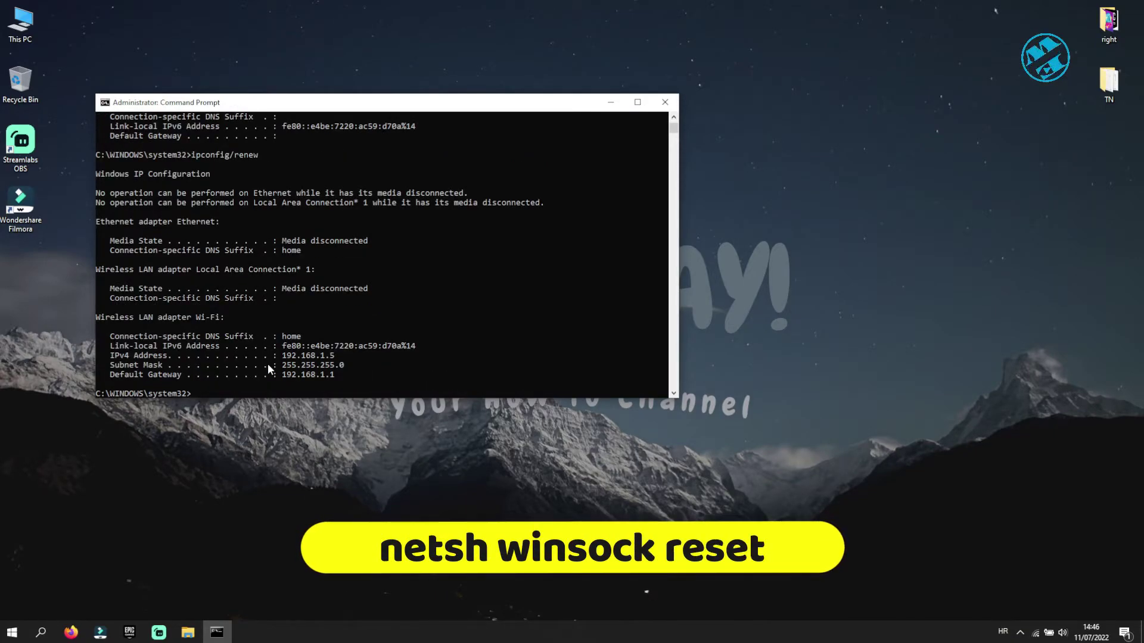
key("super+v")
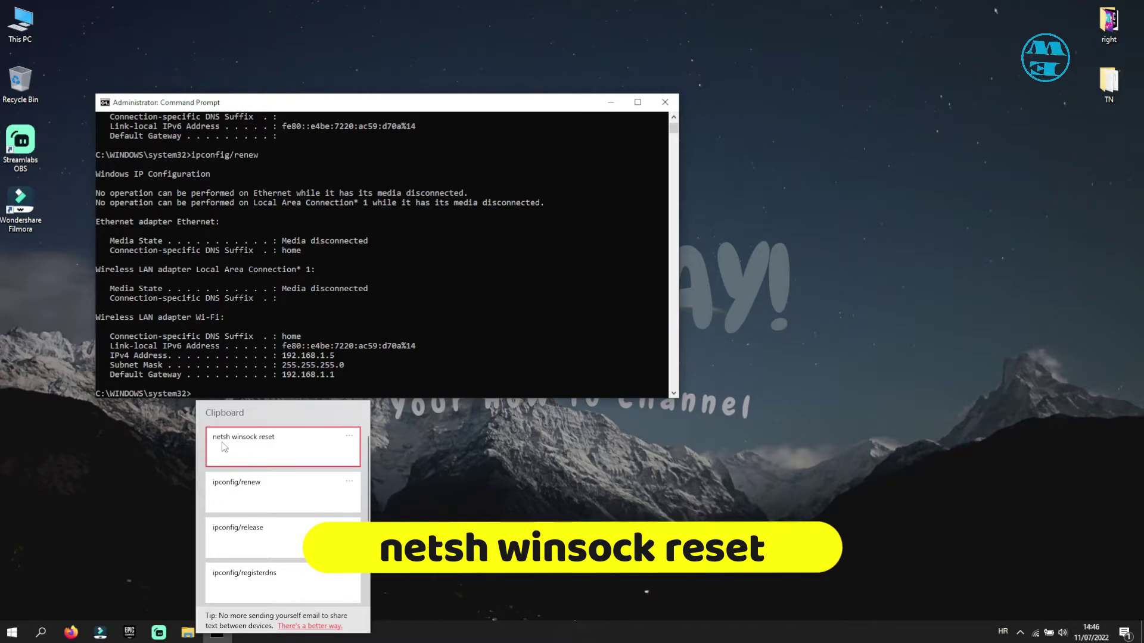
left_click(252, 447)
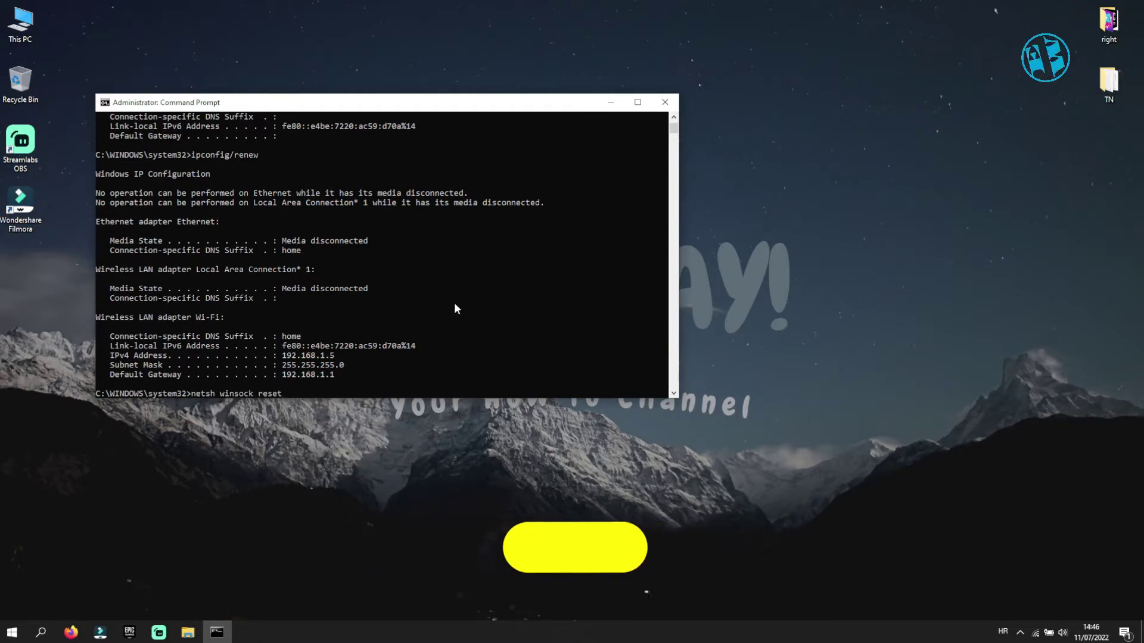
key("Return")
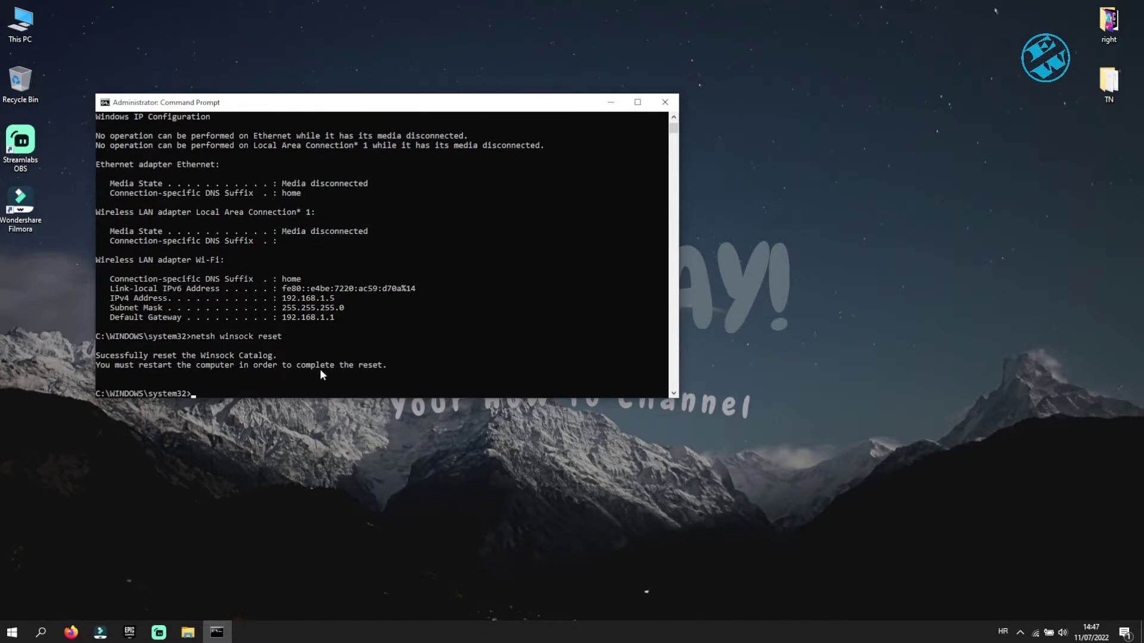
left_click(664, 103)
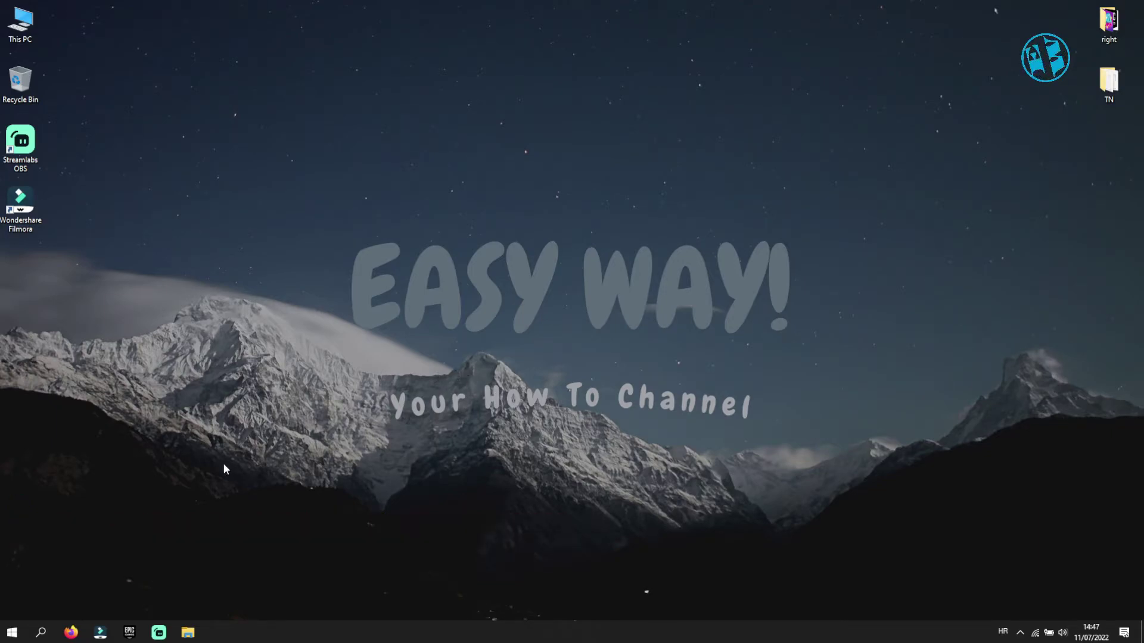
Step: Run ncpa.cpl from the Start menu's Run dialog to bring up Network Connections
right_click(12, 632)
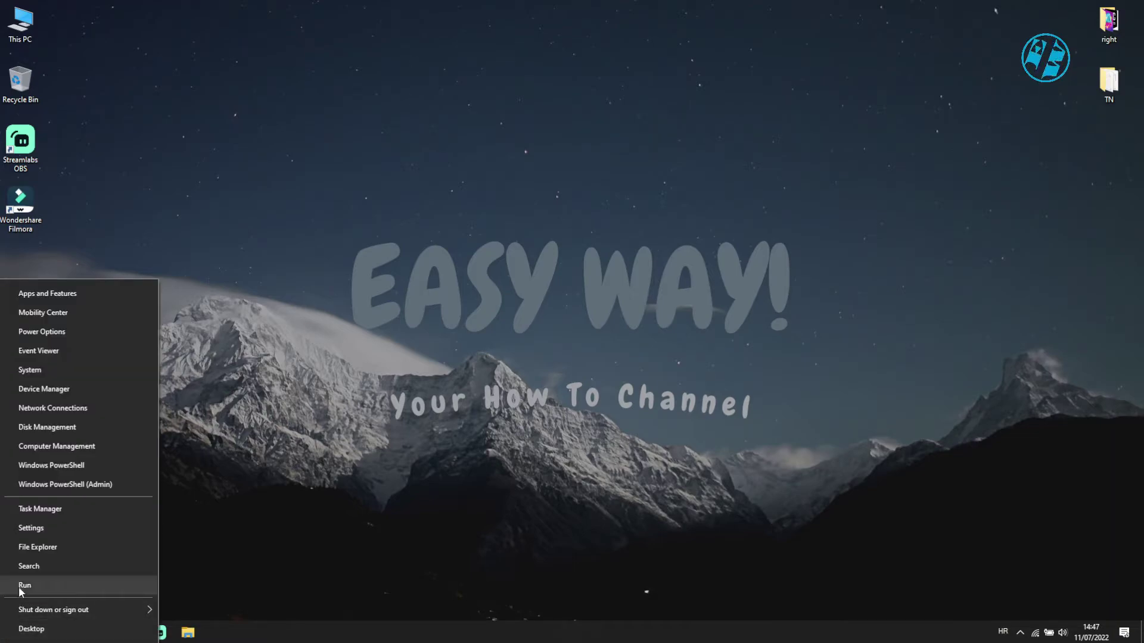
left_click(24, 586)
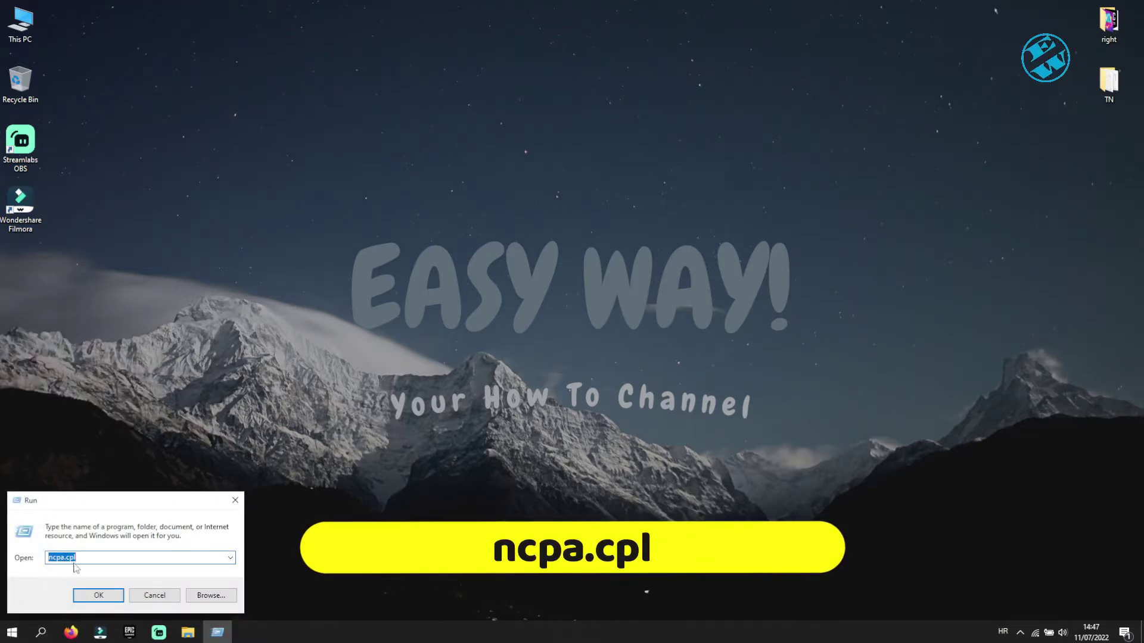
left_click(99, 596)
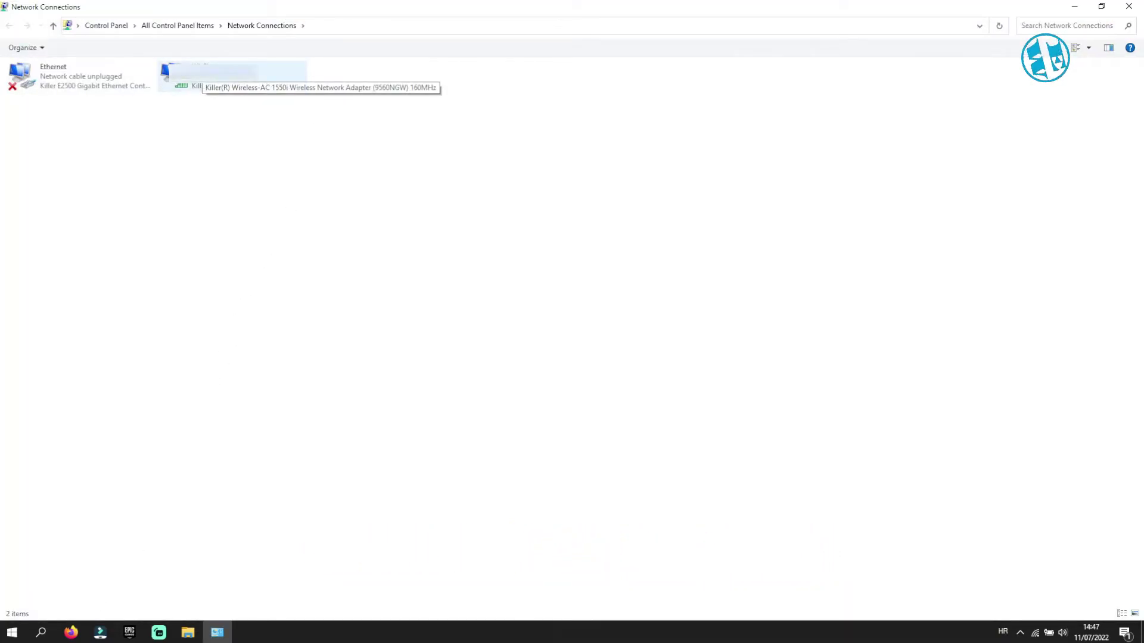
Step: In Wi-Fi Properties > IPv4, enter manual DNS servers 8.8.8.8 and 8.8.4.4 and confirm both dialogs
right_click(203, 72)
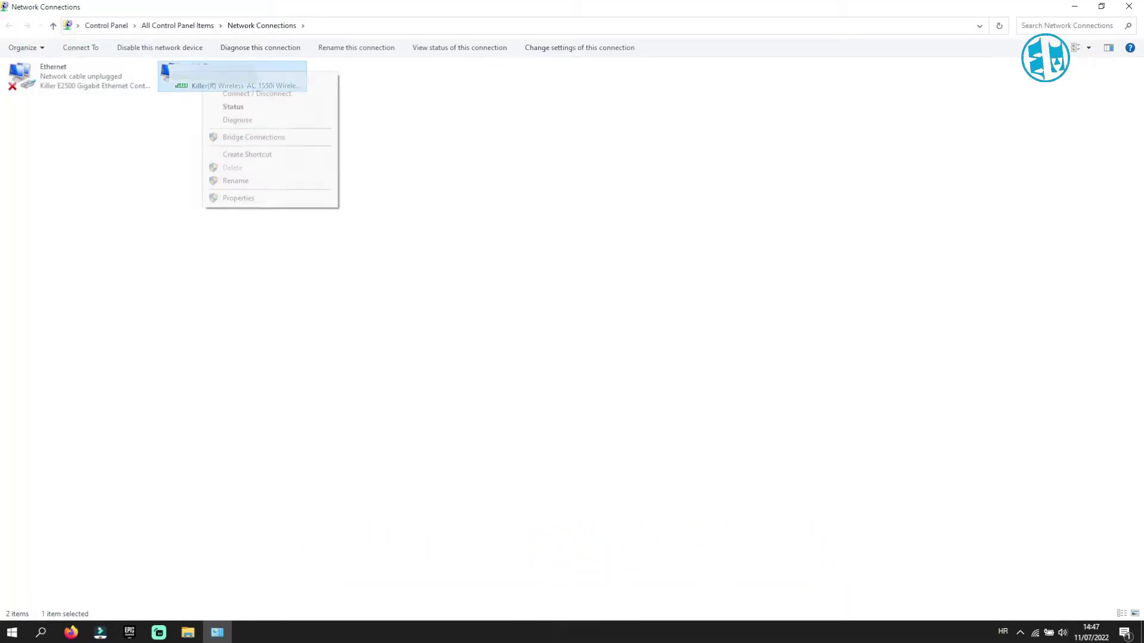
left_click(238, 198)
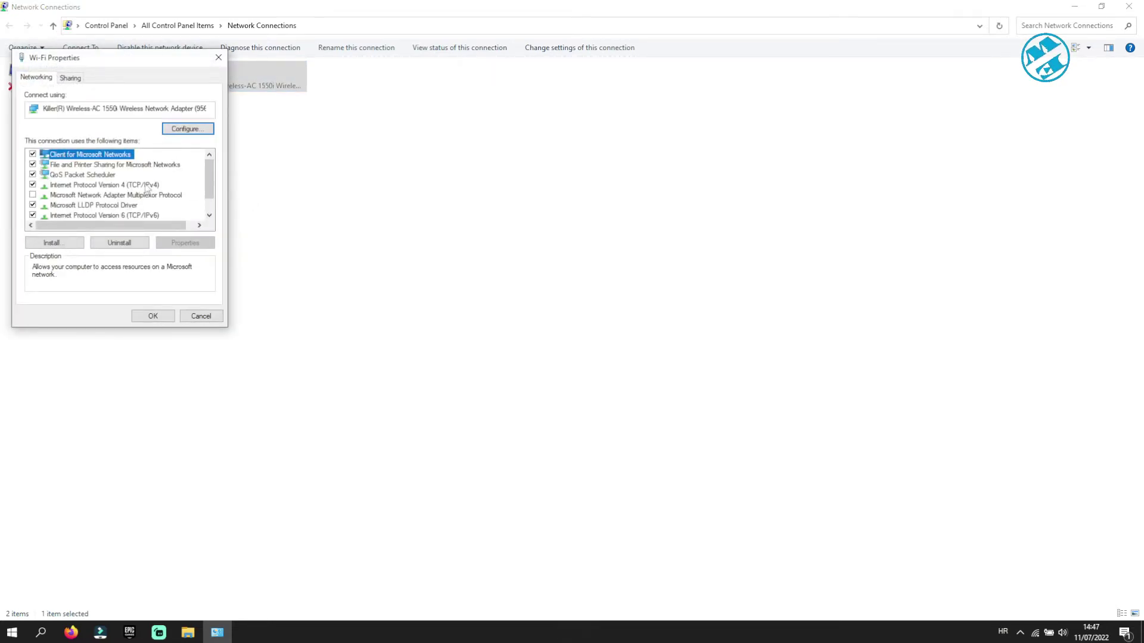
double_click(90, 186)
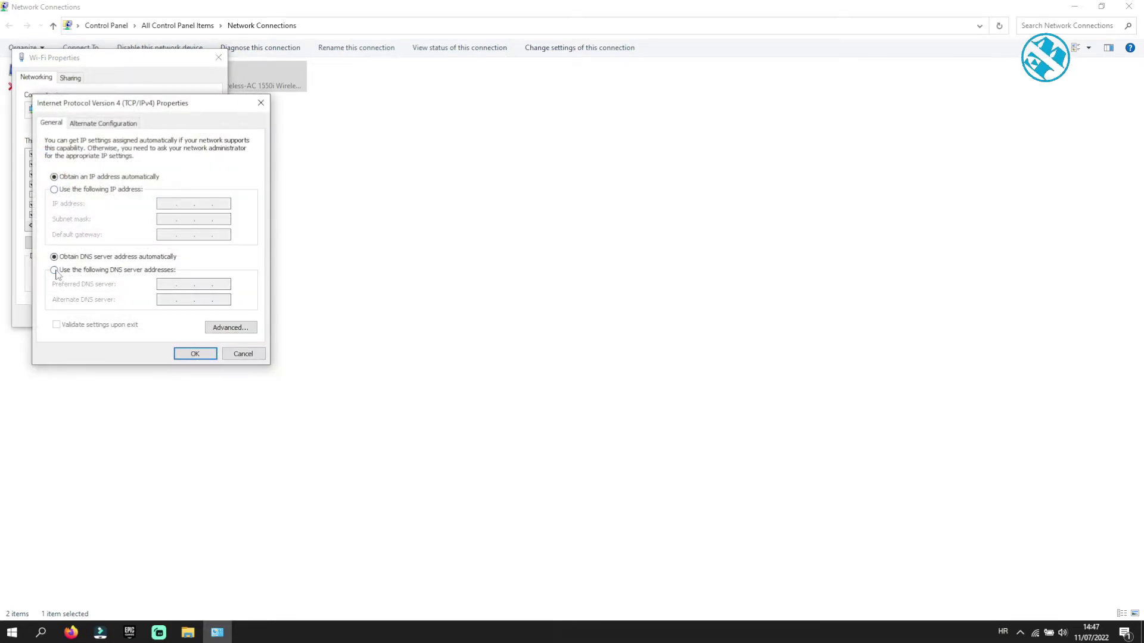
left_click(55, 270)
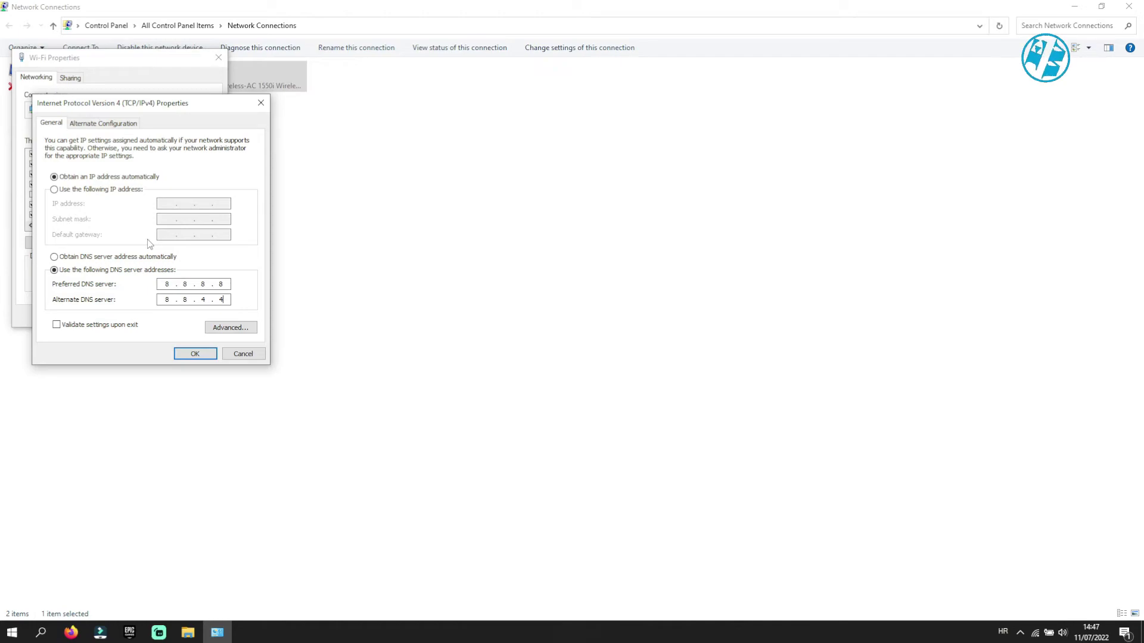
left_click(181, 354)
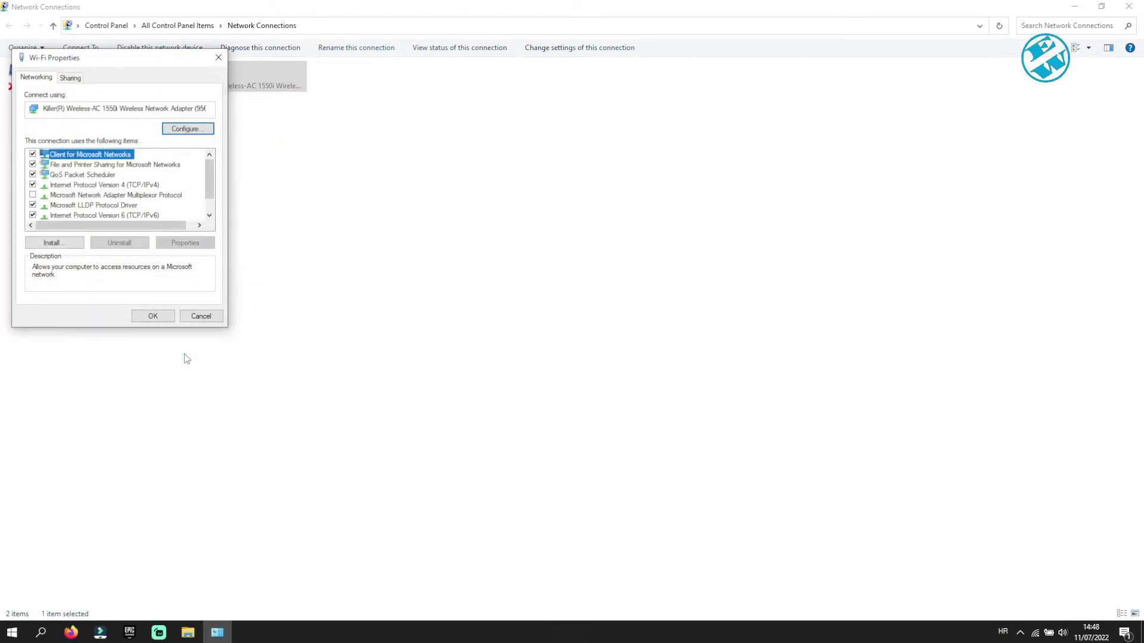
left_click(153, 317)
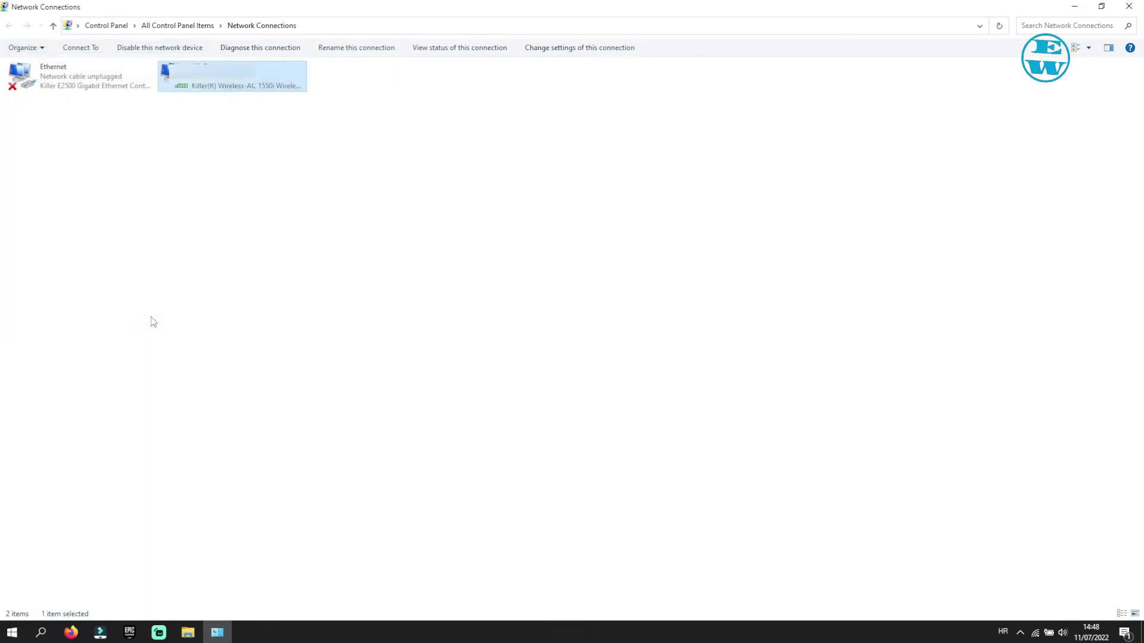